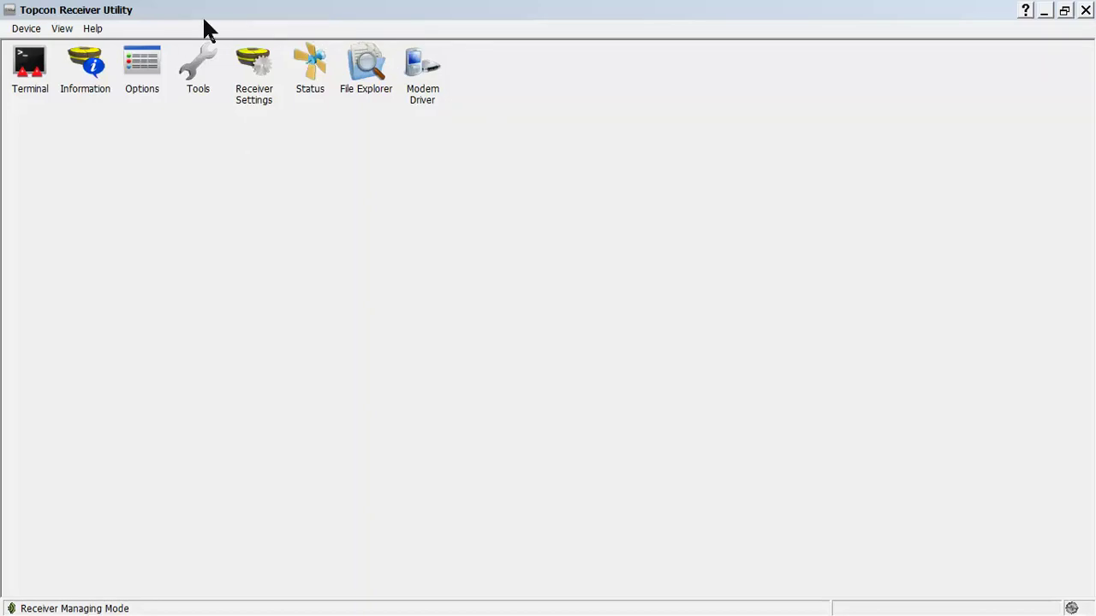
# Connect to the receiver through a serial port connection on USB Serial Port (COM3)
pyautogui.click(27, 29)
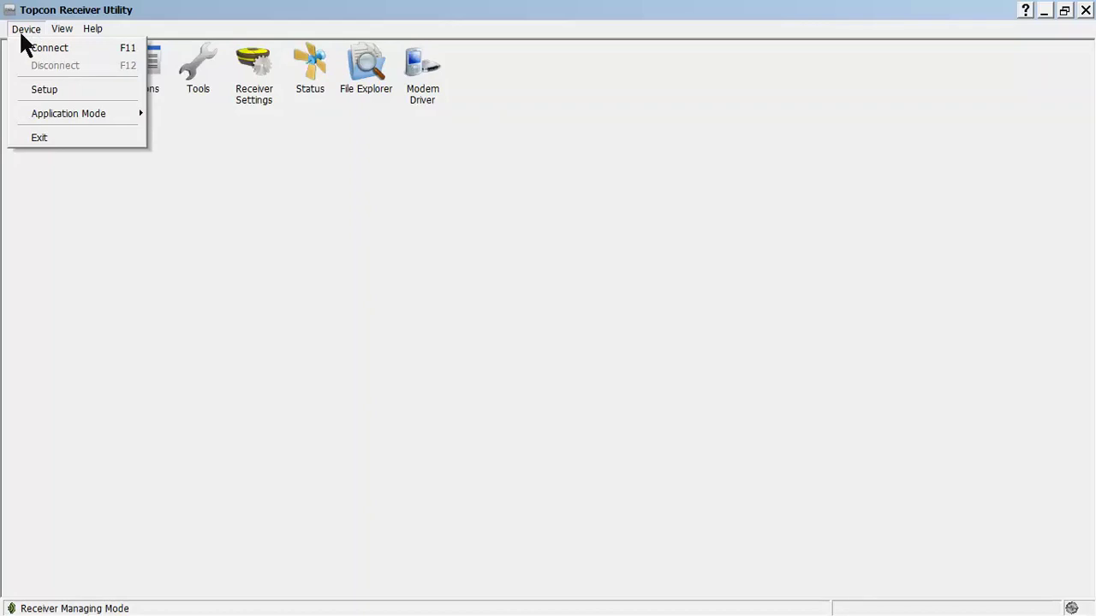
pyautogui.click(45, 48)
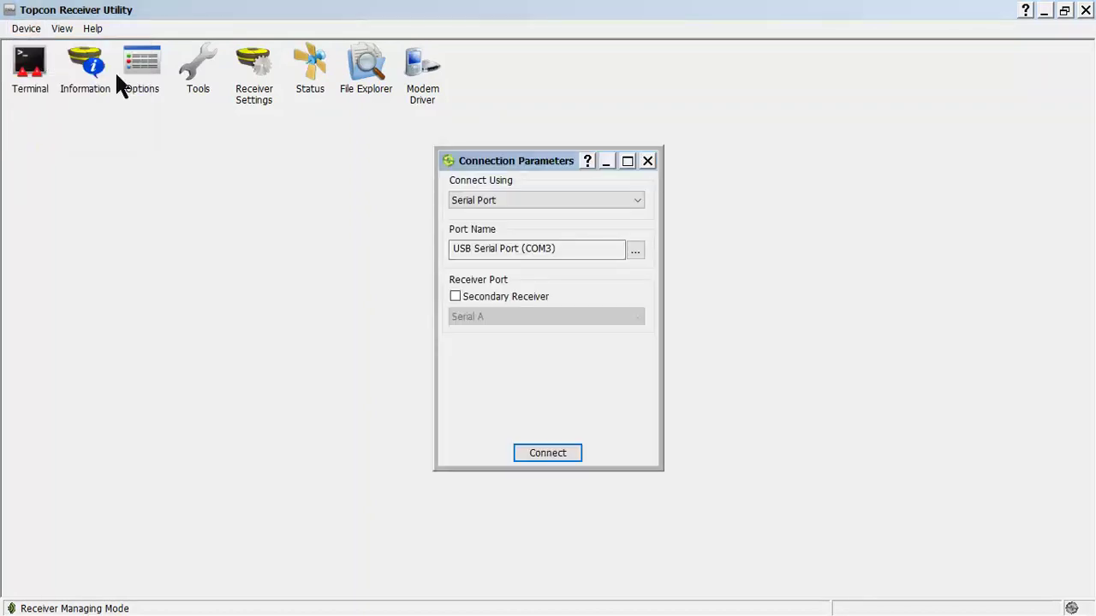
pyautogui.click(588, 200)
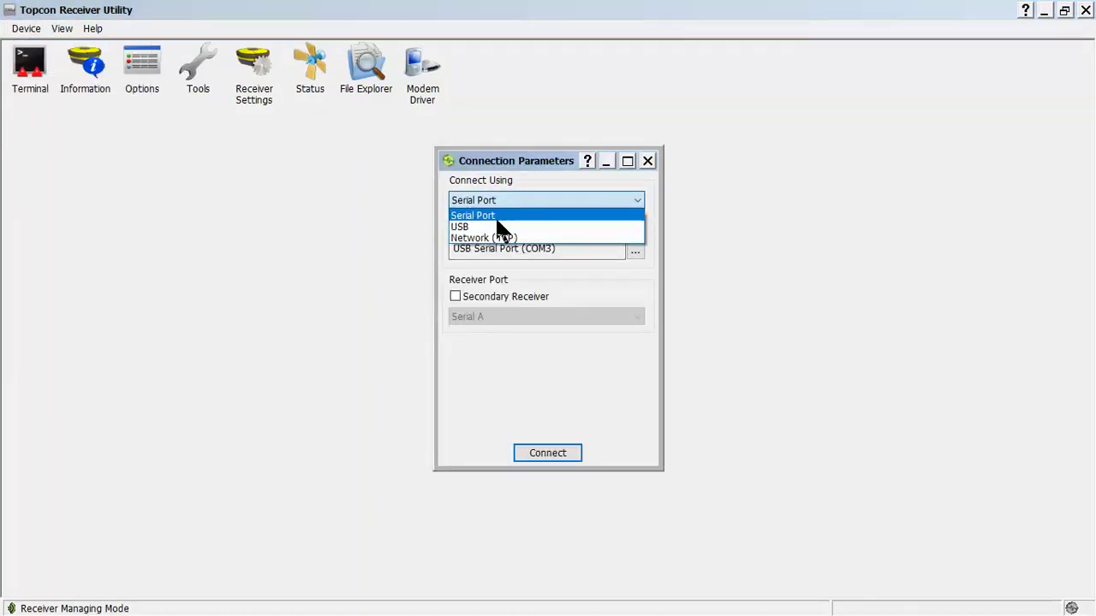
pyautogui.click(495, 215)
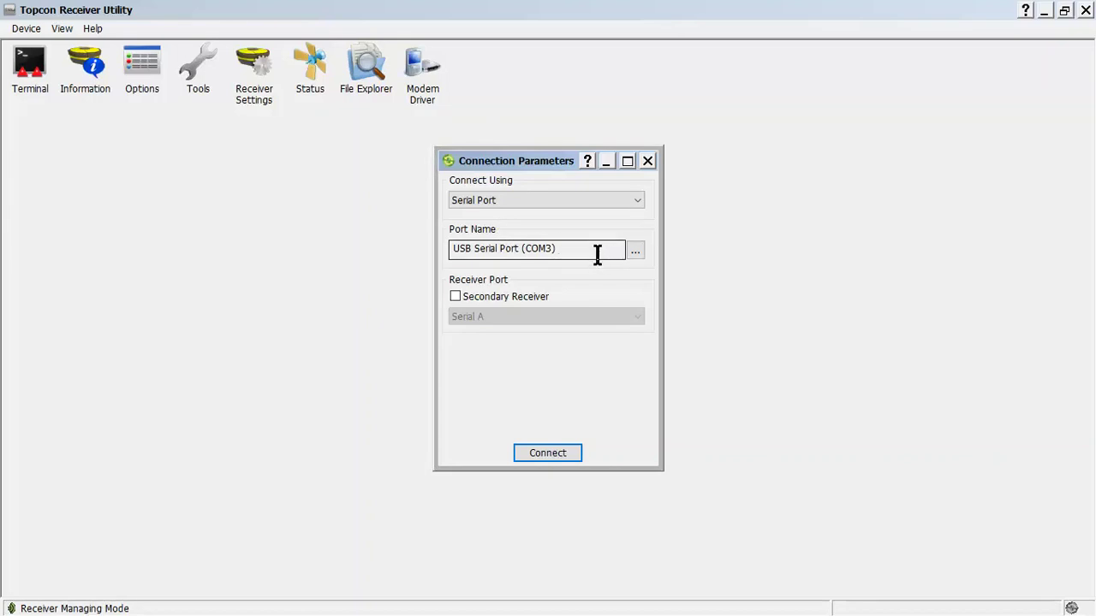
pyautogui.click(559, 446)
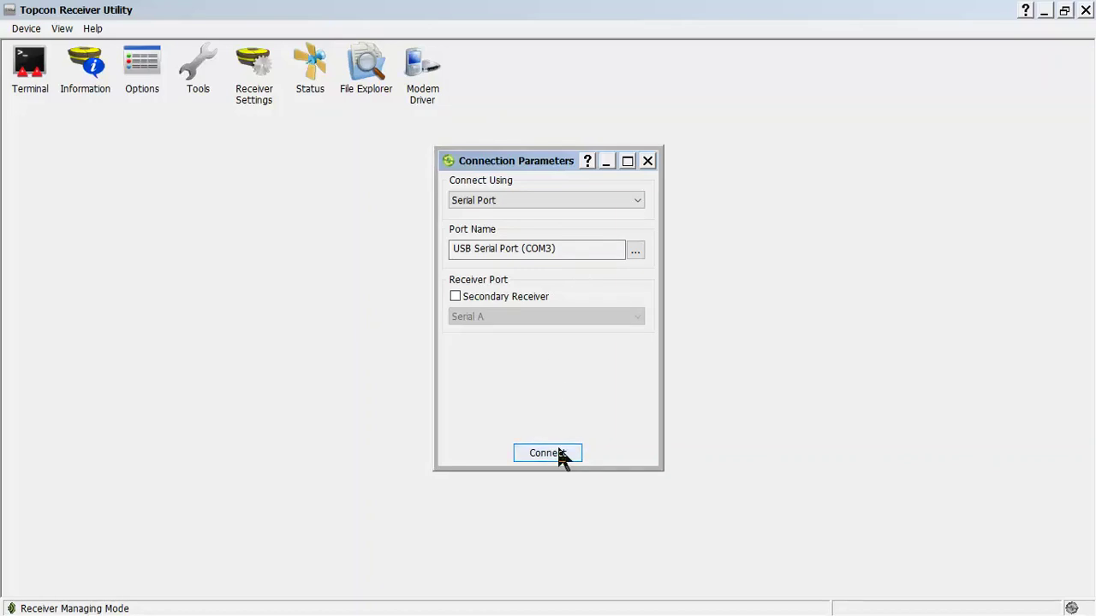
pyautogui.click(558, 449)
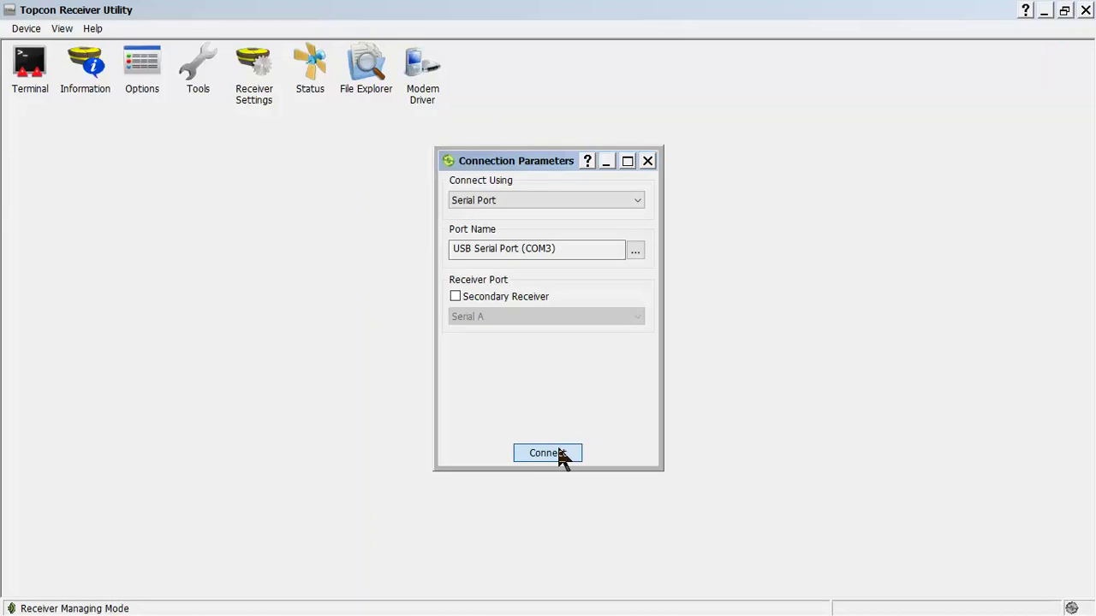
pyautogui.click(561, 454)
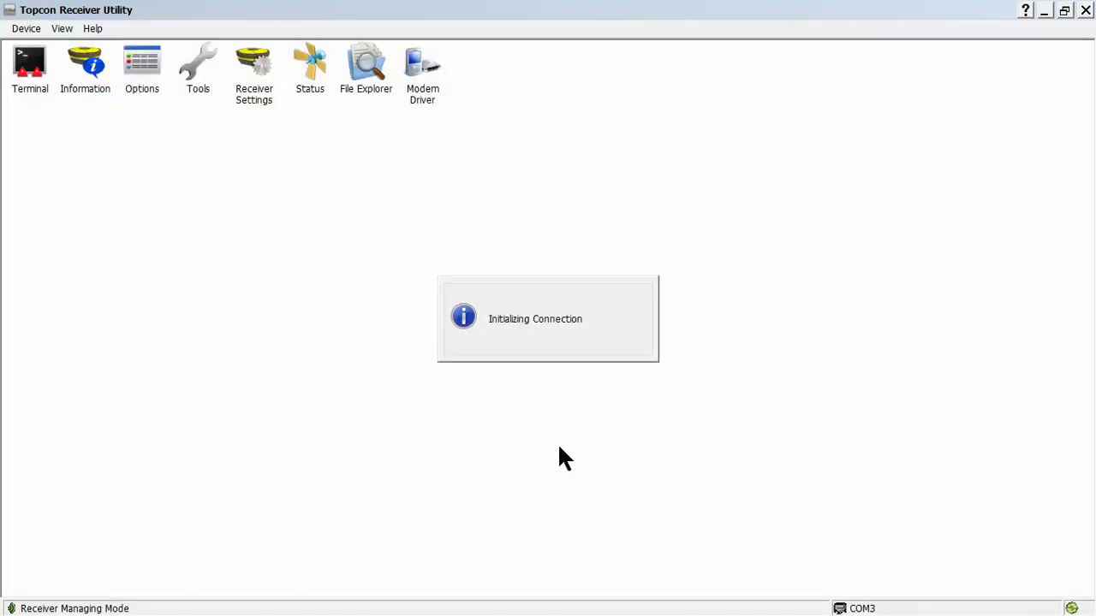
# Examine the receiver information, widening the columns to read the full firmware version, and close it
pyautogui.click(94, 94)
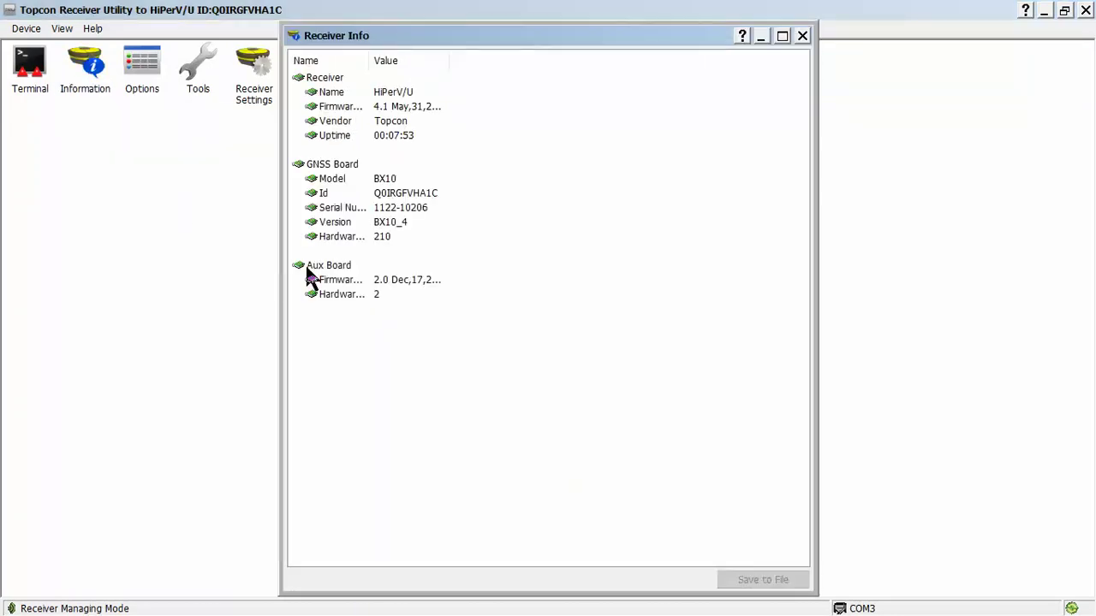
pyautogui.moveTo(483, 58); pyautogui.dragTo(606, 61)
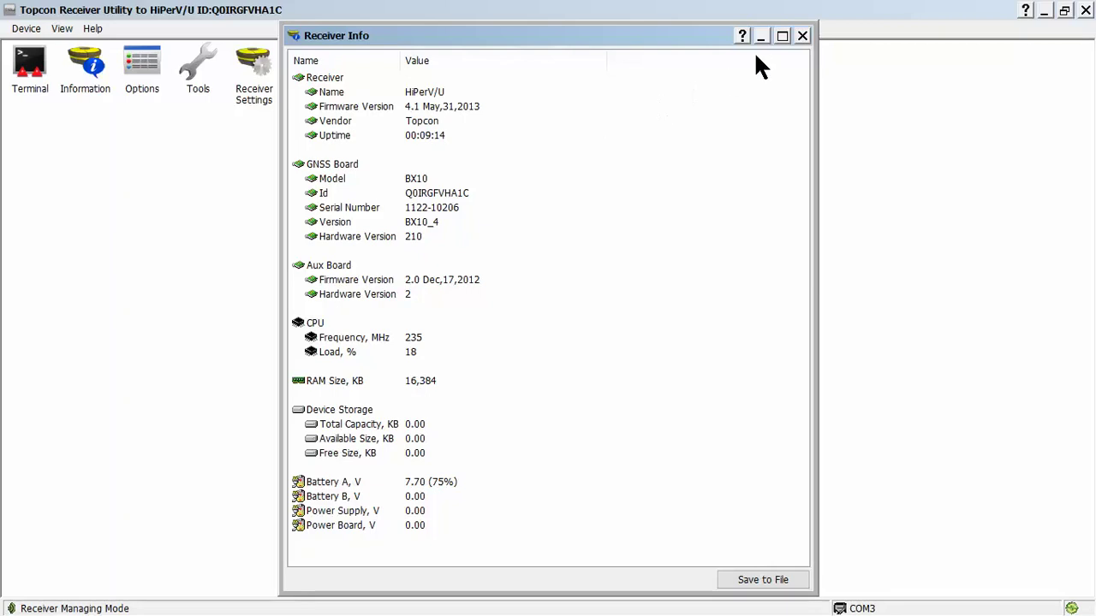
pyautogui.click(803, 36)
# Disconnect the receiver and change the application mode to Firmware Loading
pyautogui.click(27, 29)
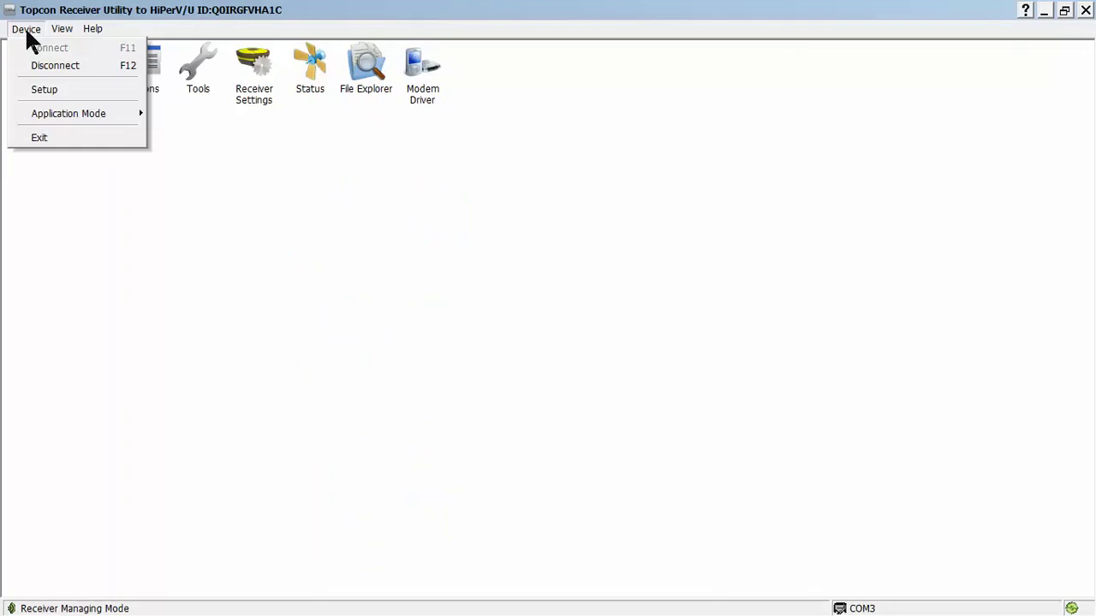
pyautogui.click(41, 66)
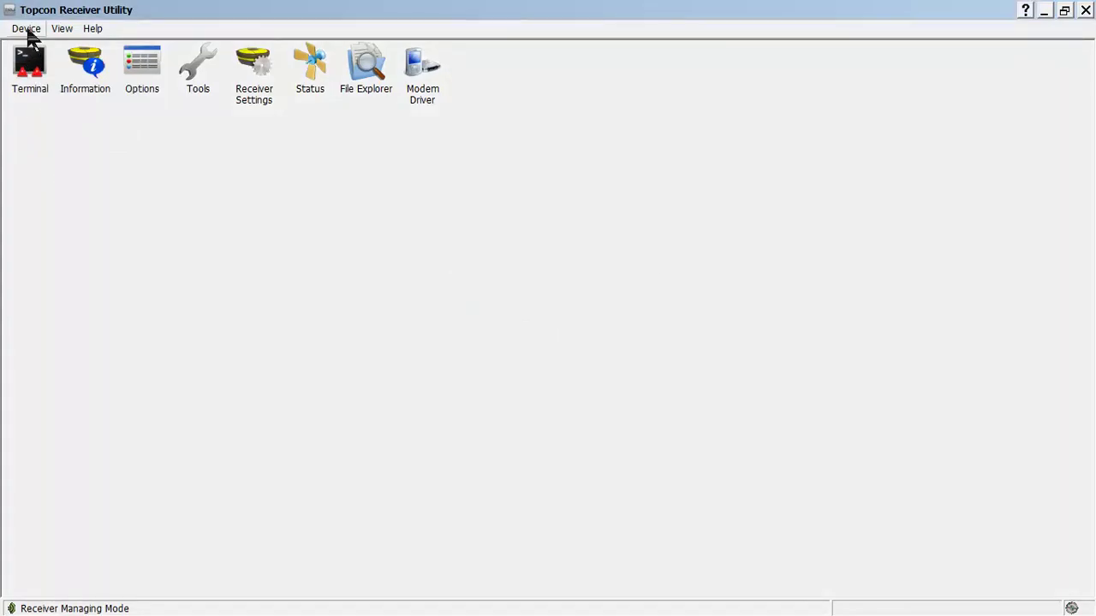
pyautogui.click(27, 30)
pyautogui.moveTo(69, 120)
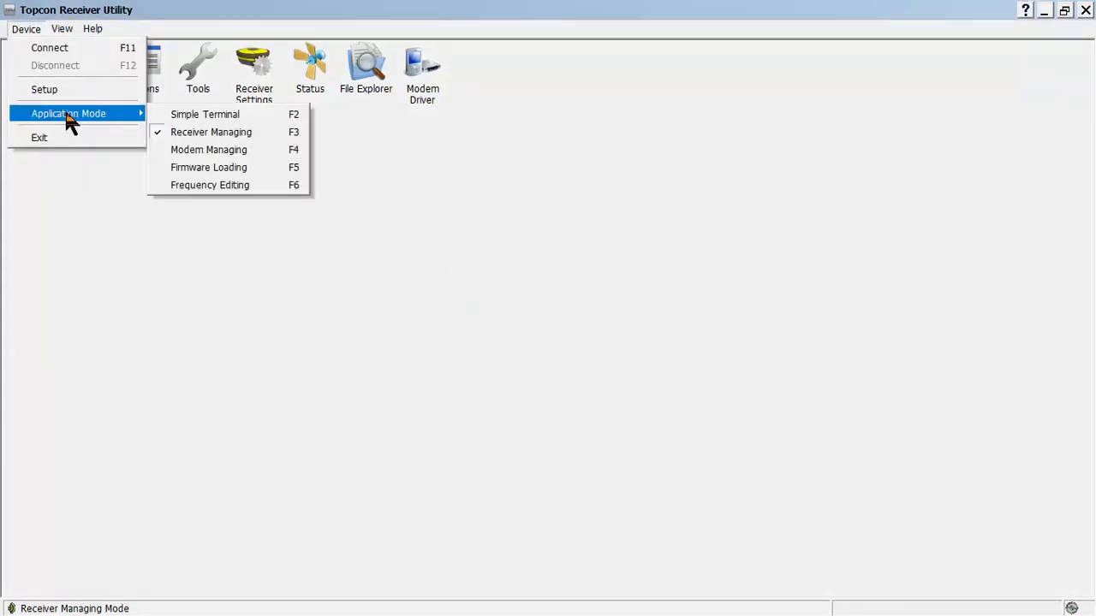
pyautogui.click(201, 168)
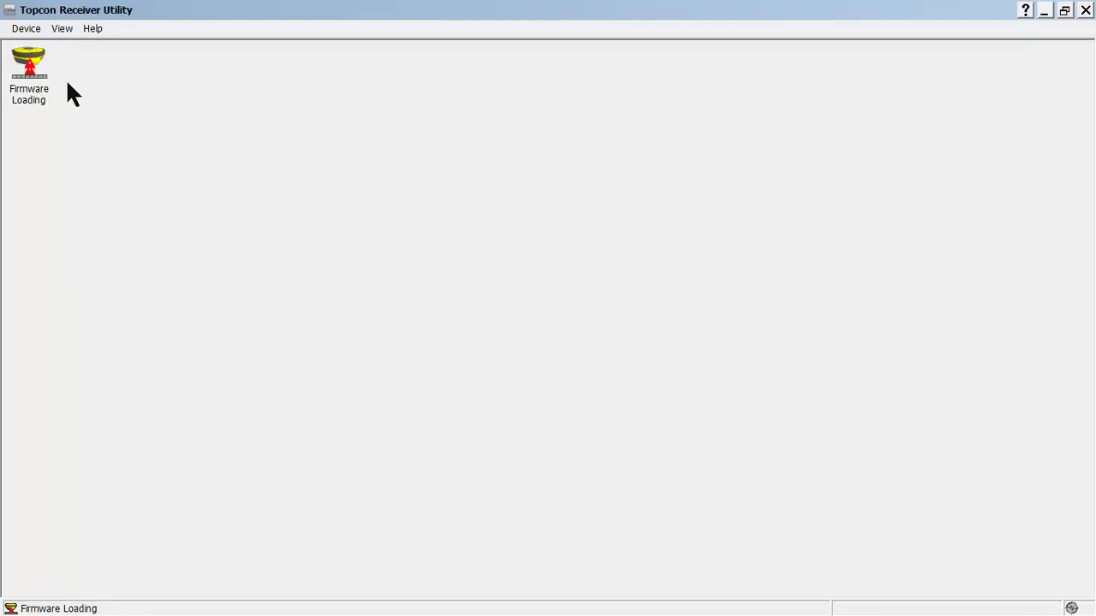
# Reconnect to the receiver in Firmware Loading mode over USB Serial Port (COM3)
pyautogui.click(26, 35)
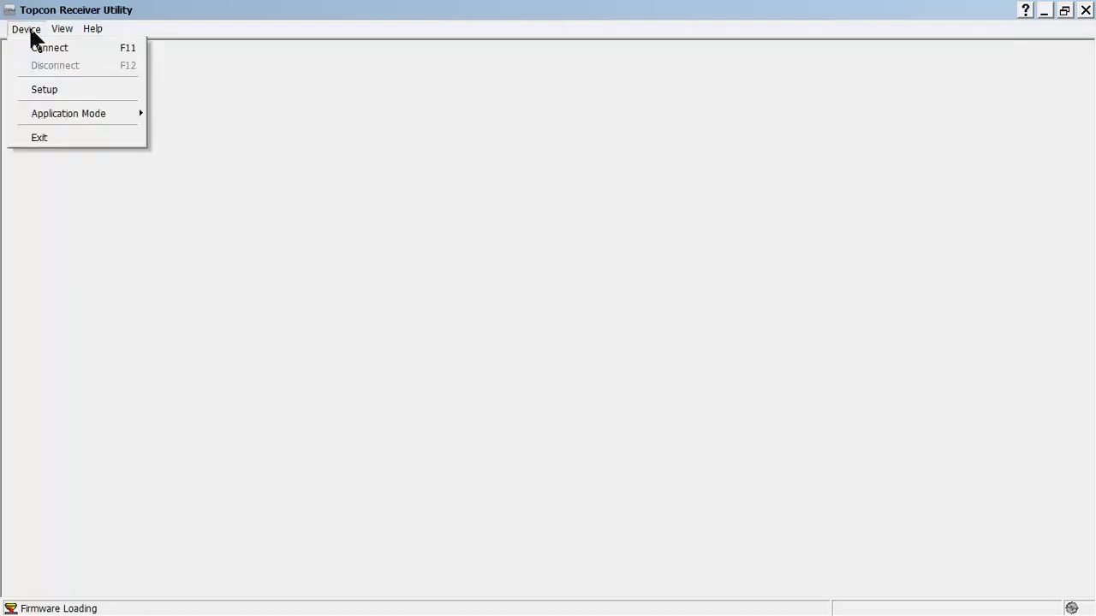
pyautogui.click(52, 48)
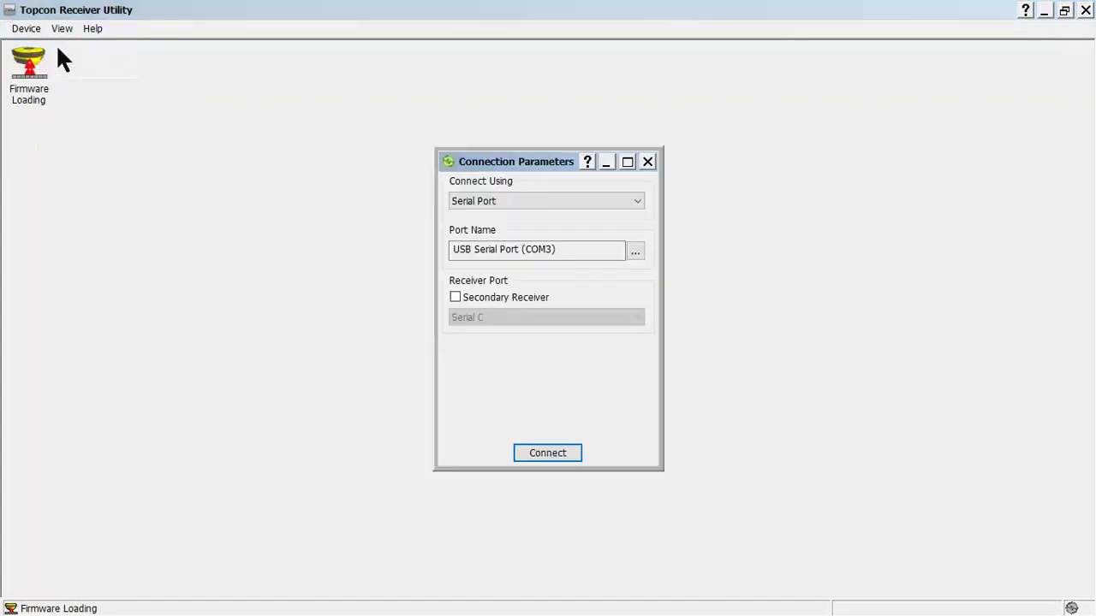
pyautogui.click(550, 454)
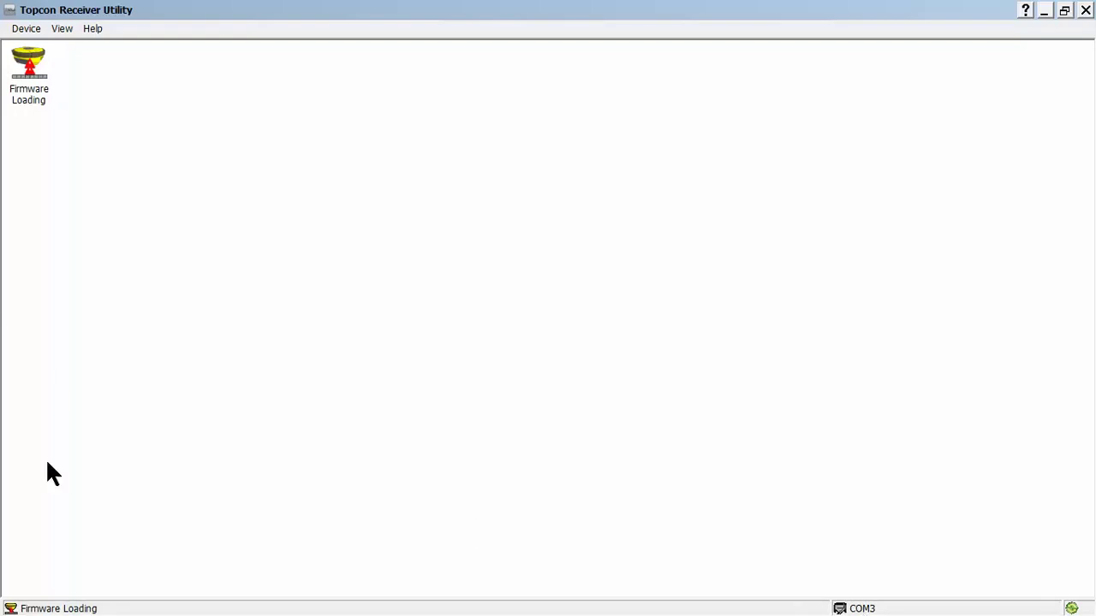
# Set up firmware loading for the Receiver target with the Two files (.ldr and .ldp) format, Soft Break capture and 115200 with RTS/CTS
pyautogui.click(25, 92)
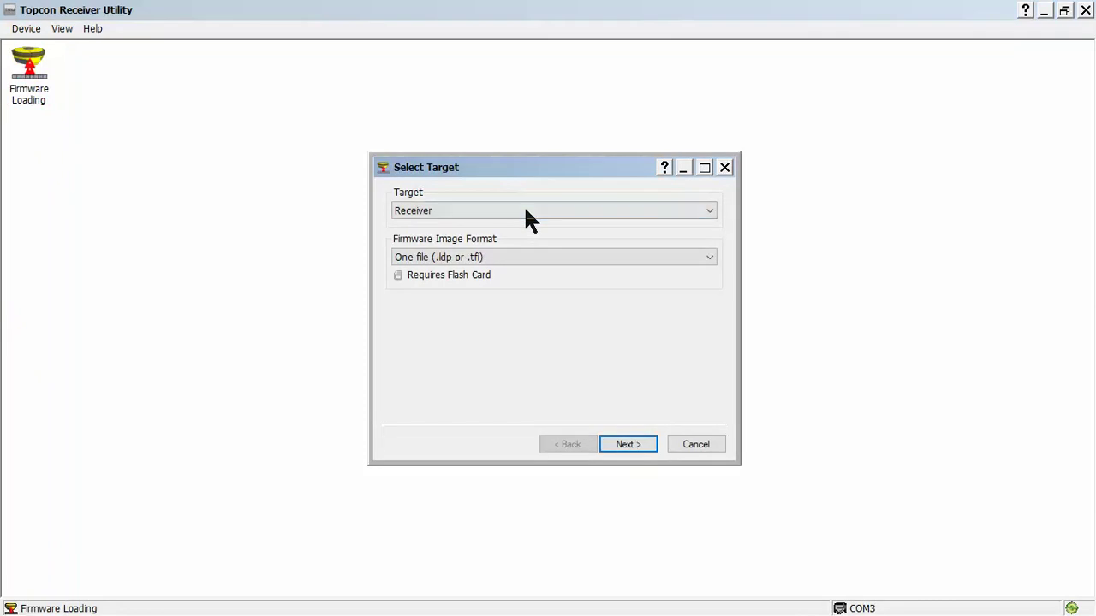
pyautogui.click(503, 260)
pyautogui.click(469, 285)
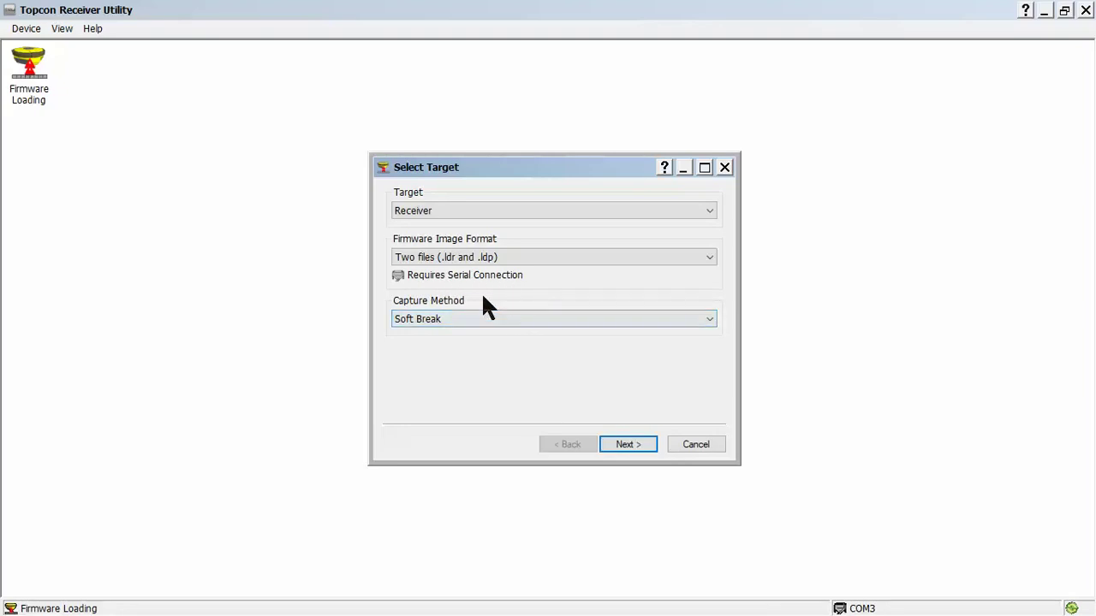
pyautogui.click(635, 444)
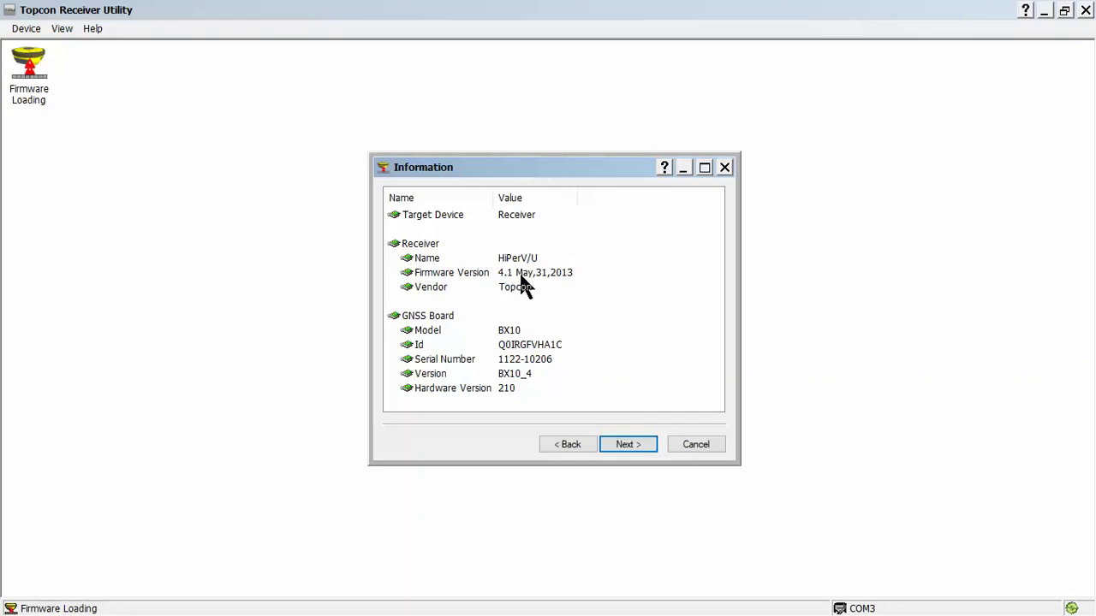
pyautogui.click(629, 445)
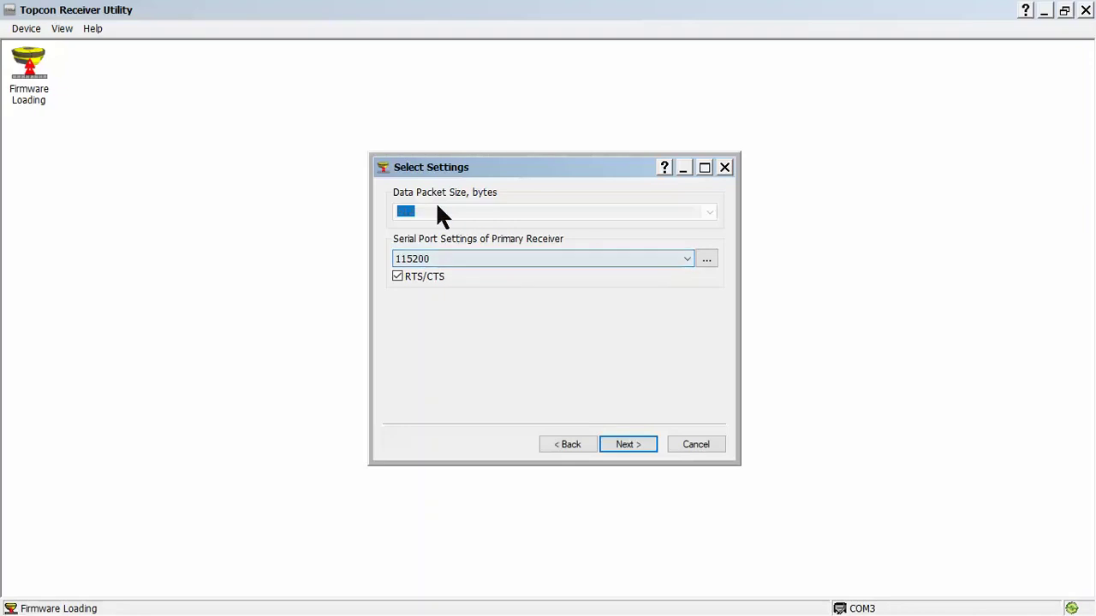
pyautogui.click(633, 444)
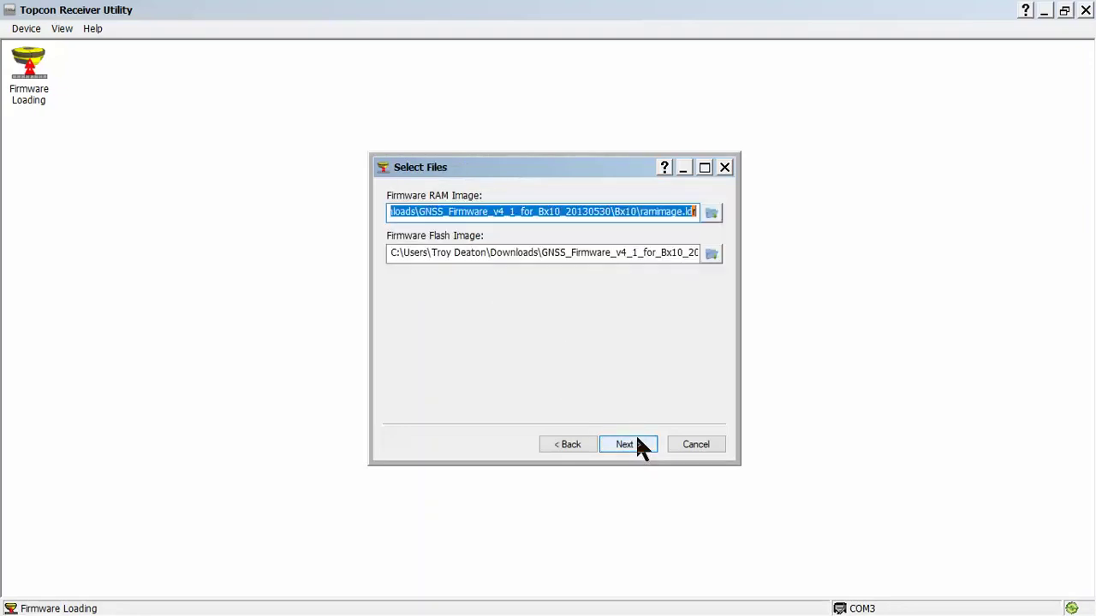
# Choose ramimage.ldr from the Bx10 folder in GNSS_Firmware_v4_1_for_Bx10_20130530 as the firmware RAM image
pyautogui.click(710, 213)
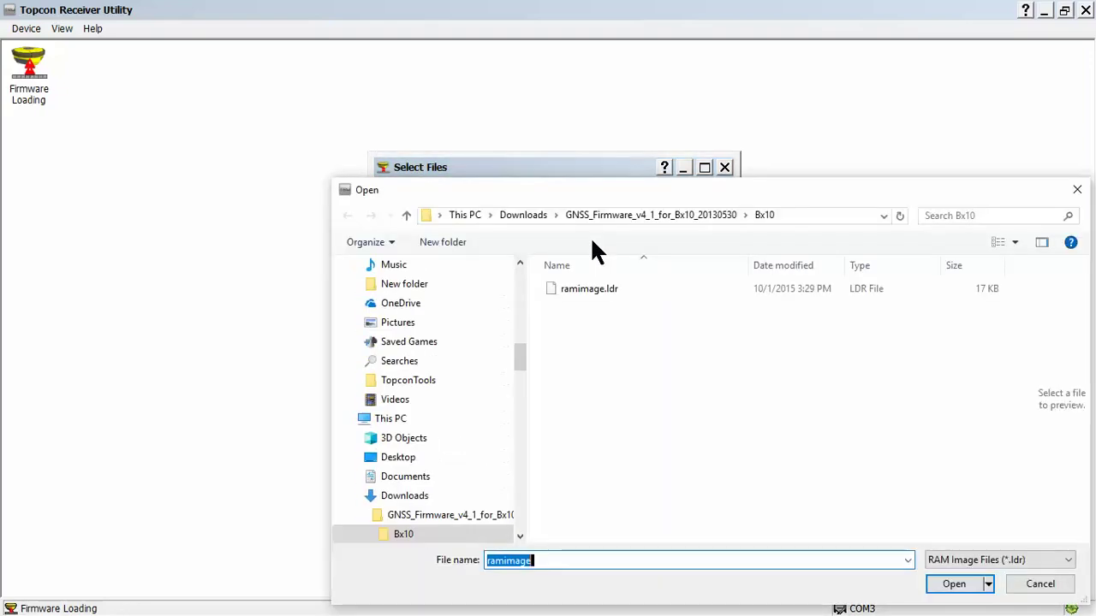
pyautogui.click(656, 214)
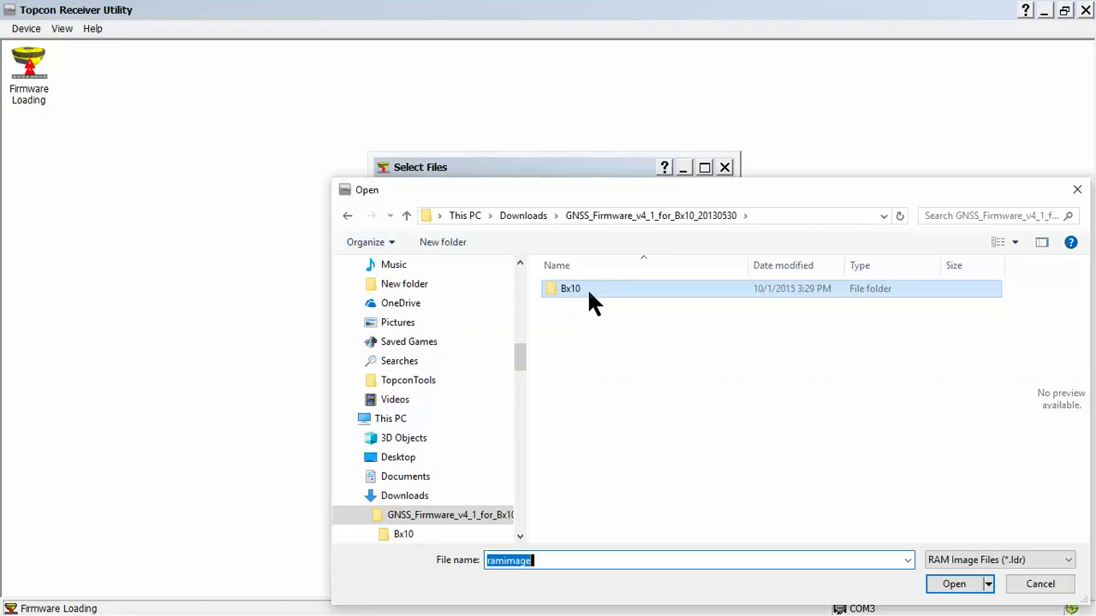
pyautogui.doubleClick(589, 289)
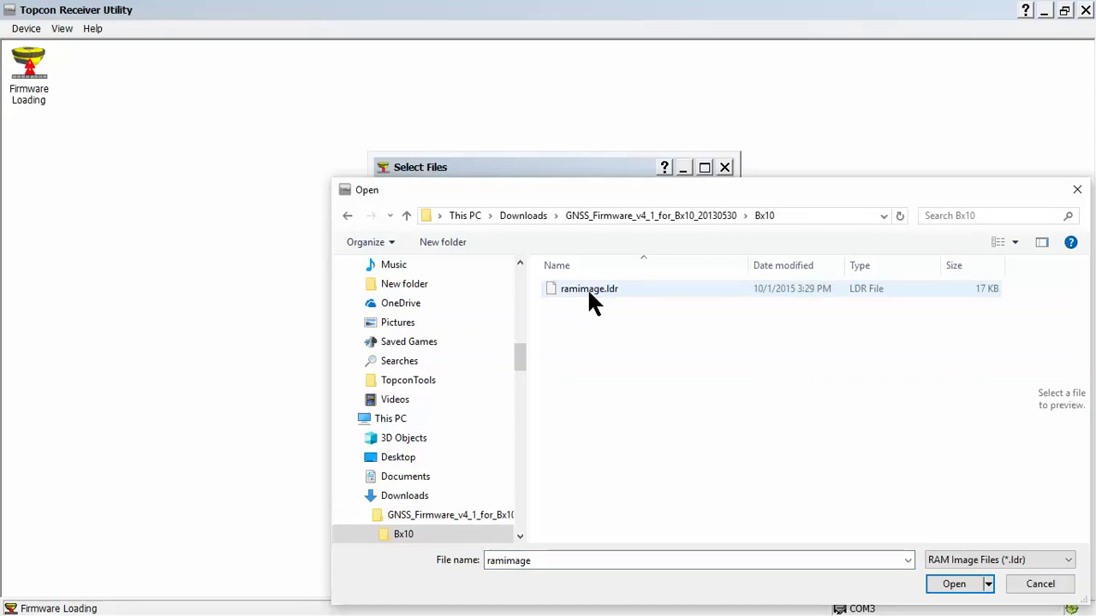
pyautogui.click(589, 292)
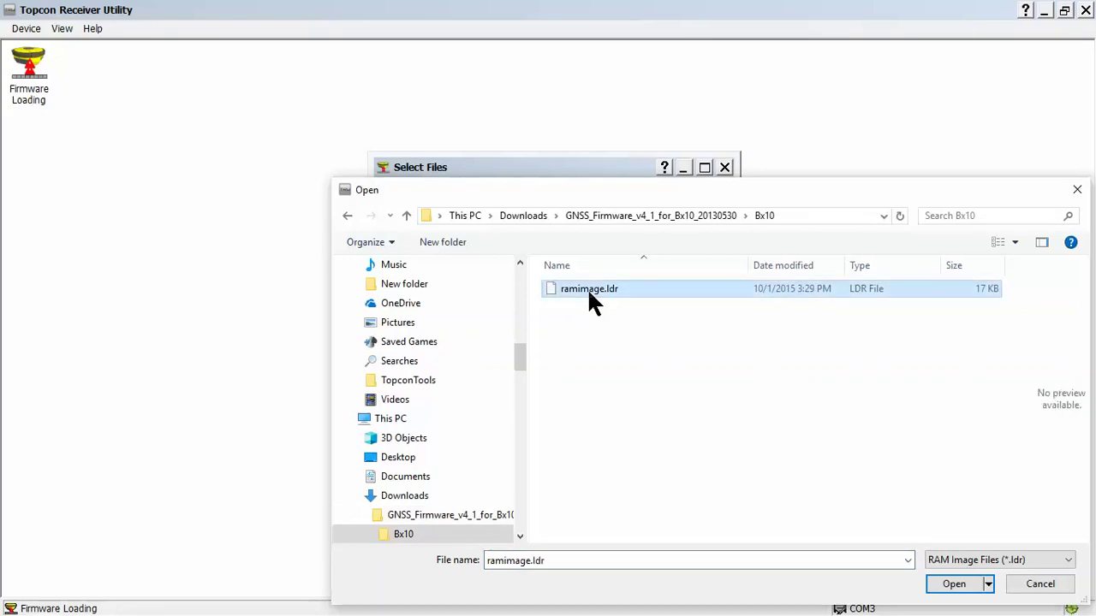
pyautogui.doubleClick(587, 291)
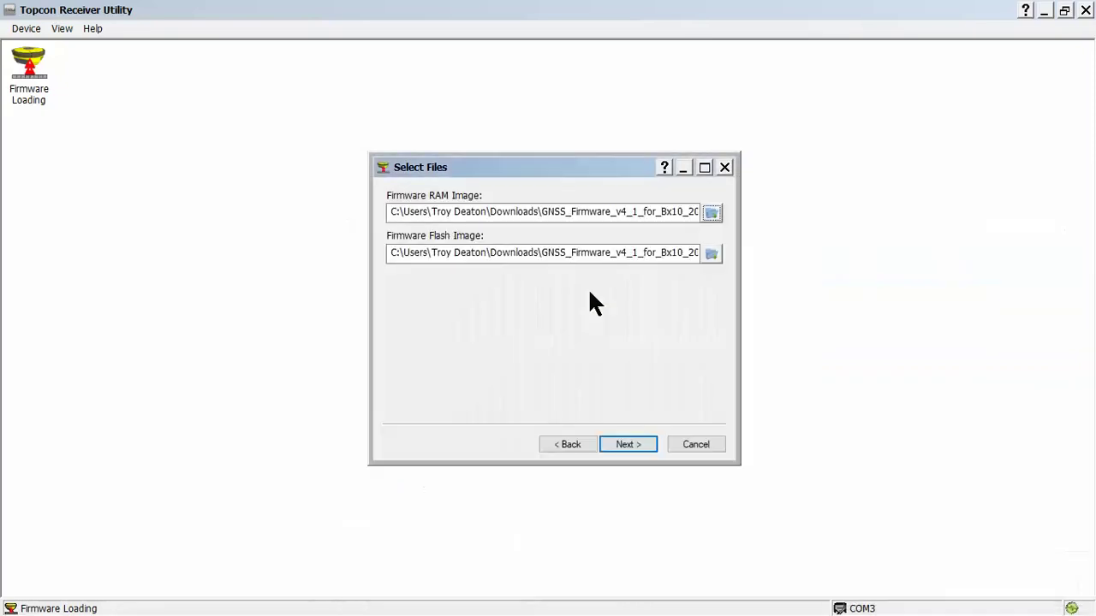
# Choose main.ldp from the same Bx10 folder as the firmware flash image
pyautogui.click(712, 254)
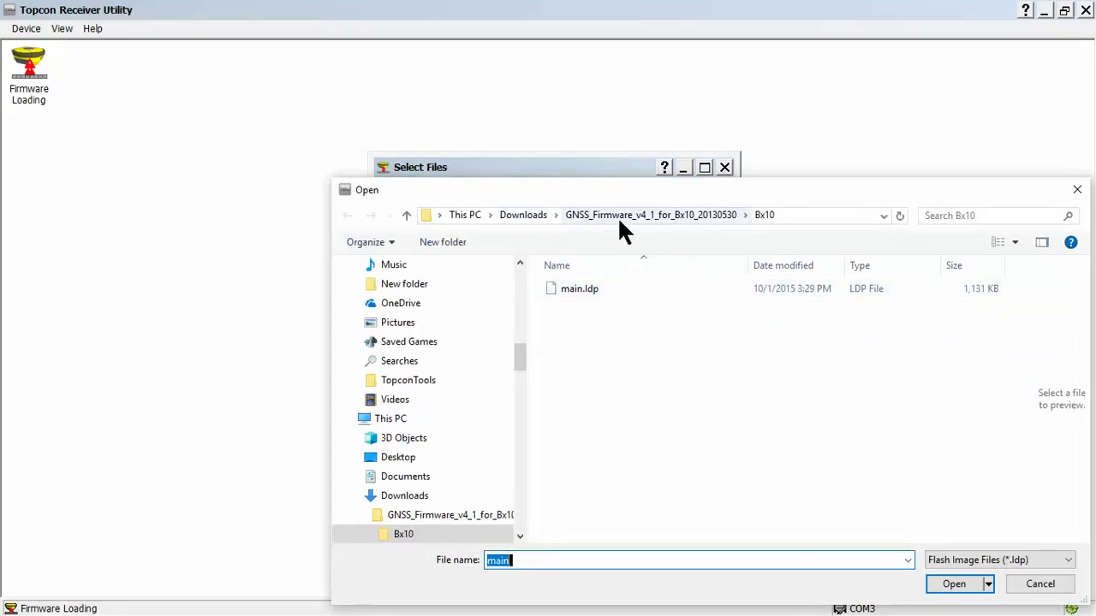
pyautogui.click(609, 290)
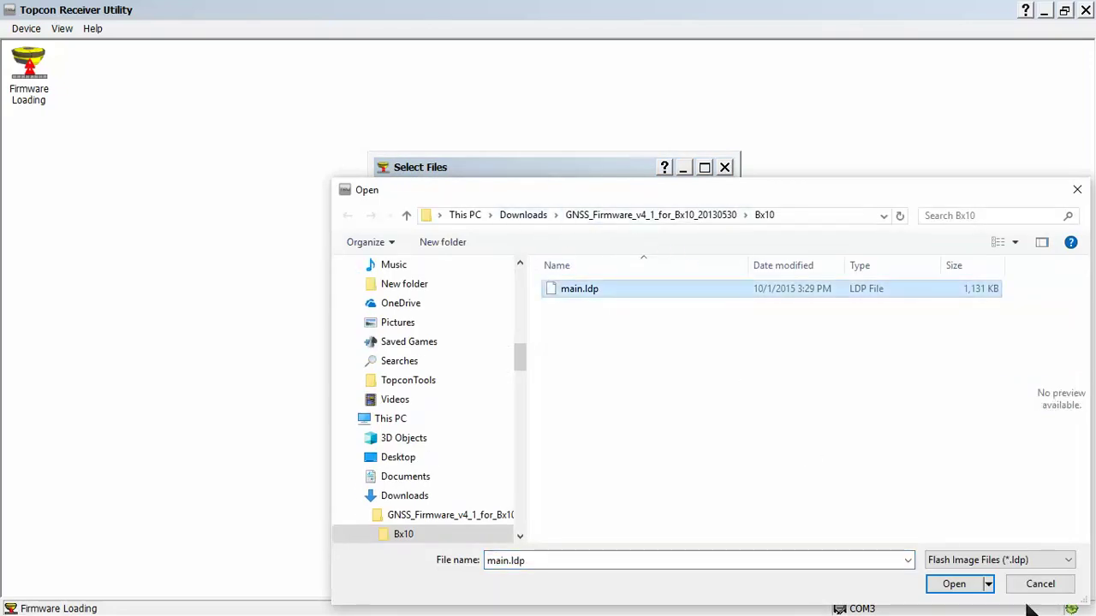
pyautogui.click(951, 587)
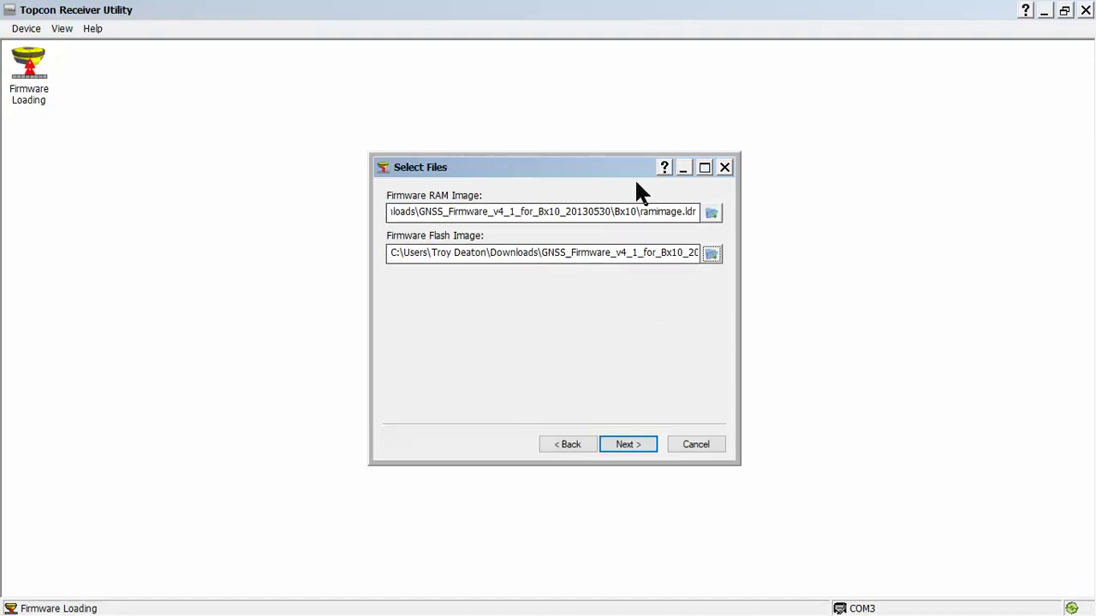
# Install the selected firmware images on the receiver and acknowledge the completion message
pyautogui.click(634, 445)
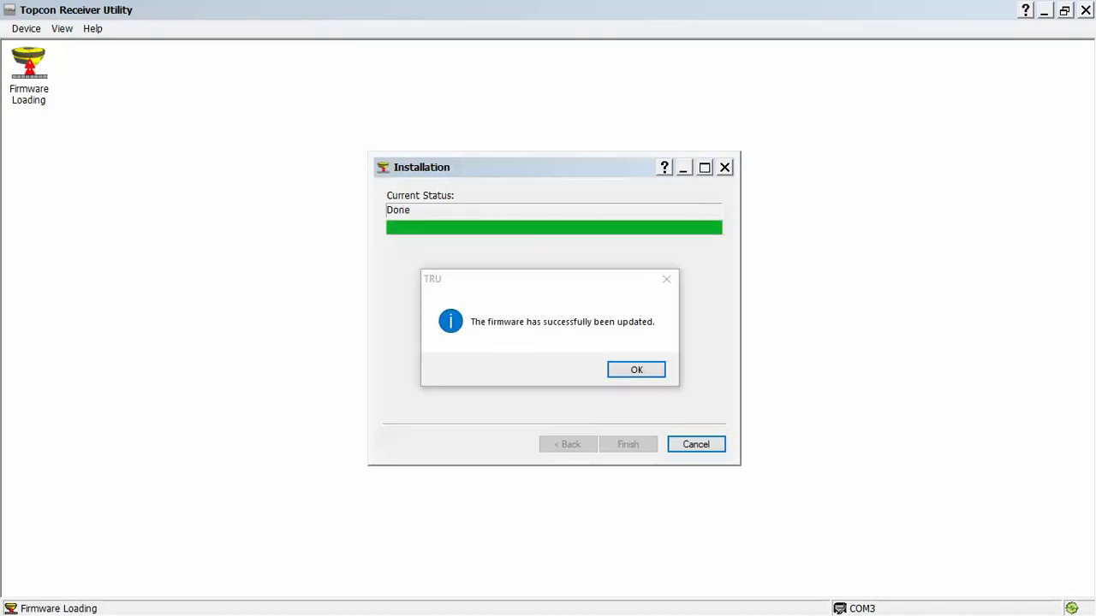
pyautogui.click(635, 377)
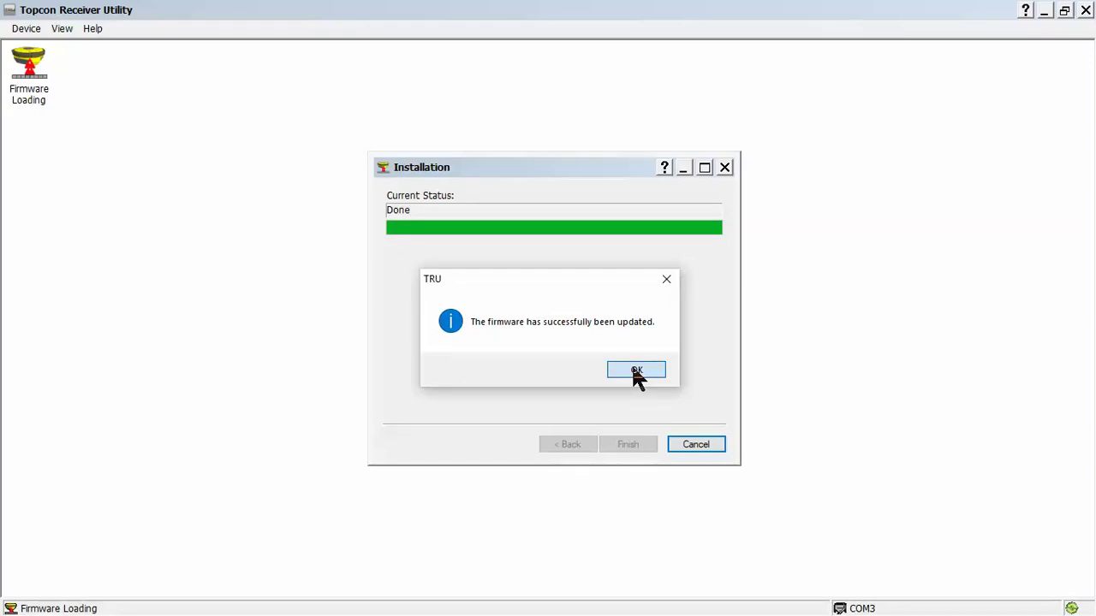
pyautogui.click(636, 371)
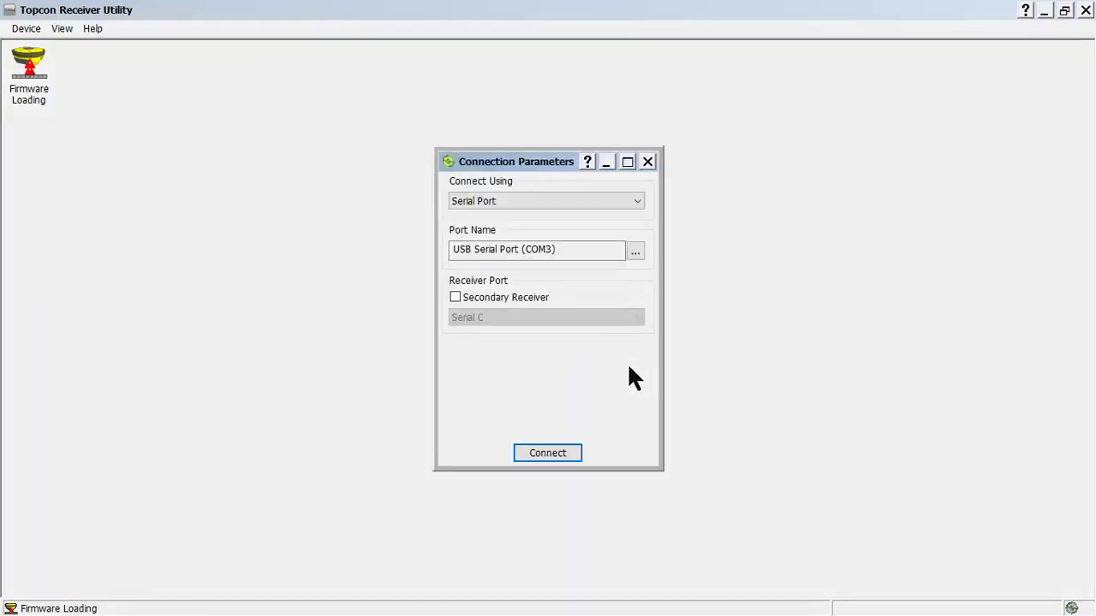
# Reconnect in Receiver Managing mode over USB Serial Port (COM3) and check the firmware version in the receiver information
pyautogui.click(647, 162)
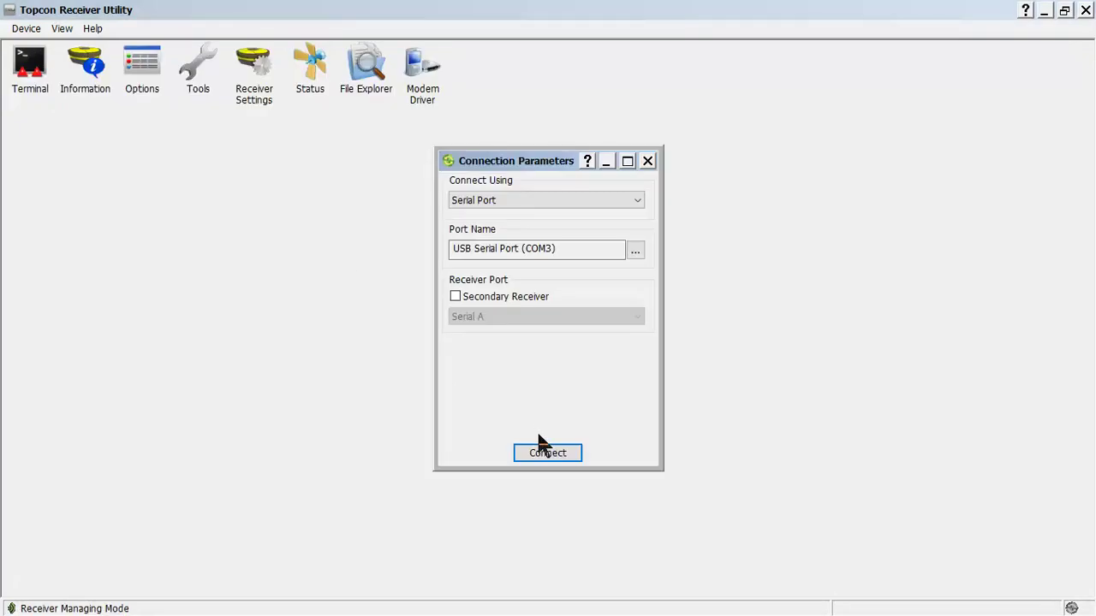
pyautogui.click(548, 453)
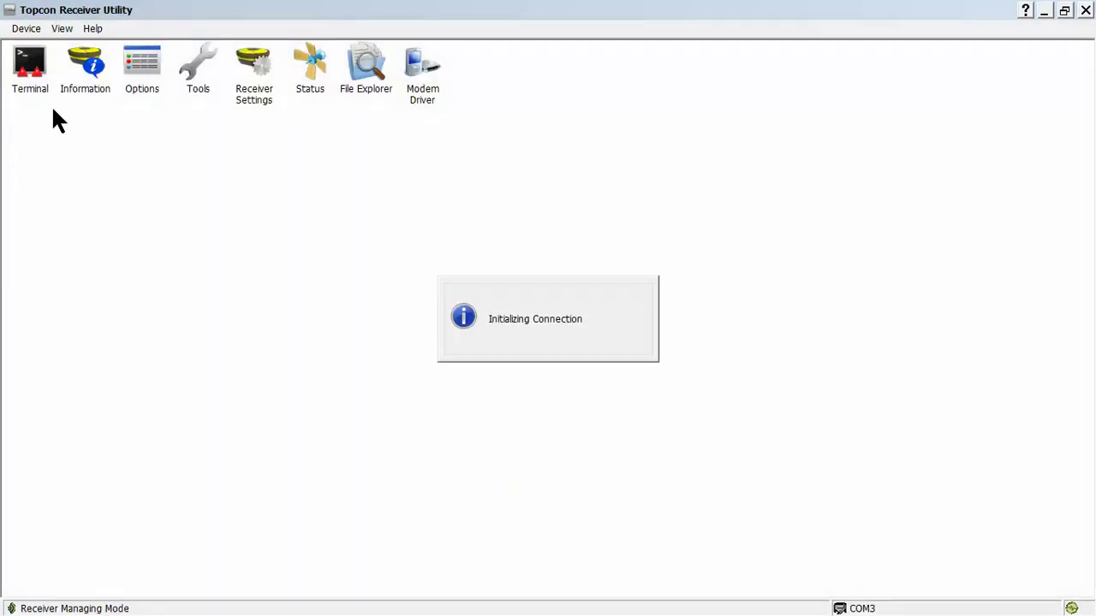
pyautogui.click(94, 77)
pyautogui.doubleClick(96, 75)
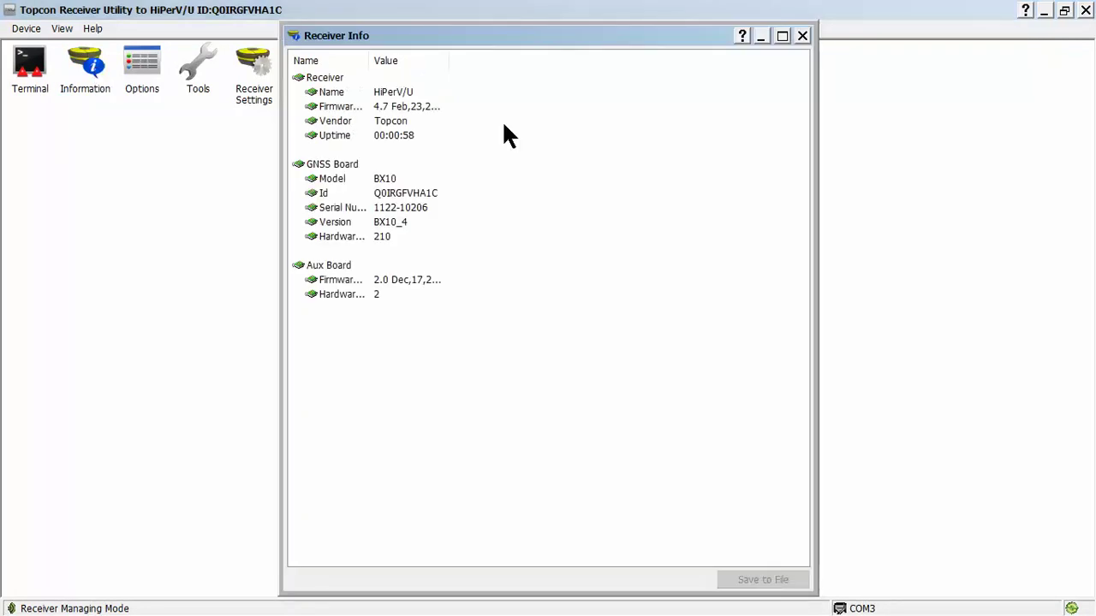
pyautogui.moveTo(497, 66); pyautogui.dragTo(570, 65)
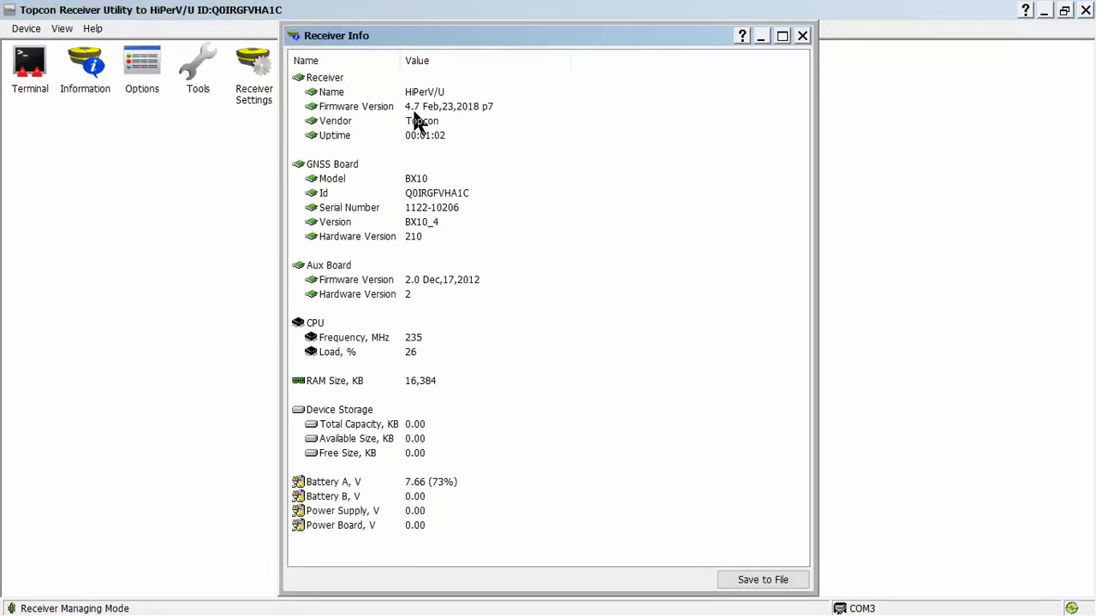